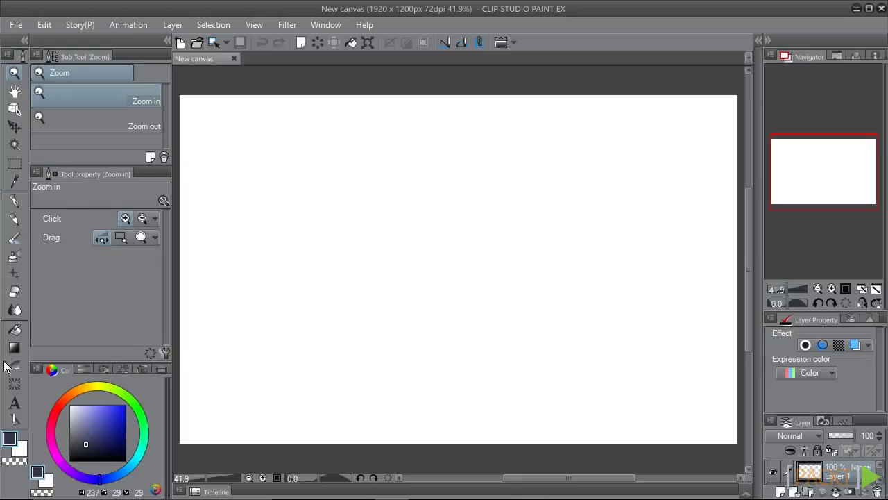
Drag a Linear ruler across the canvas top, sloping slightly downward to the right.
left_click(15, 383)
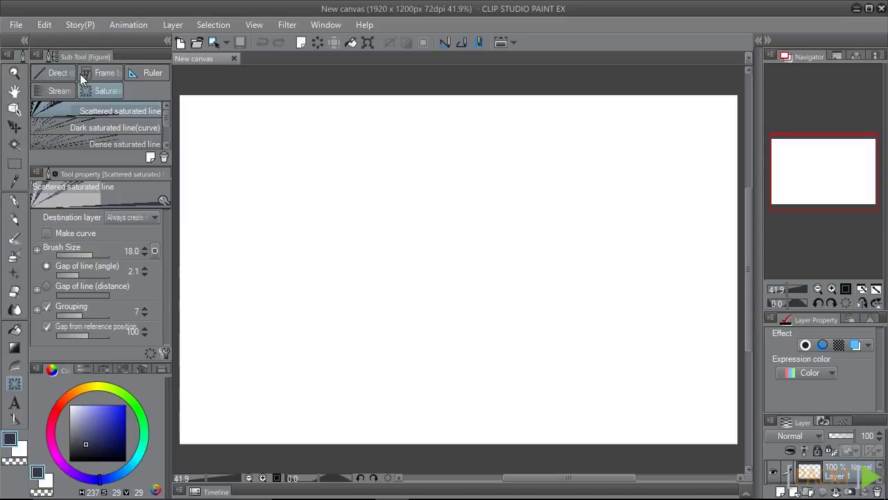
left_click(152, 73)
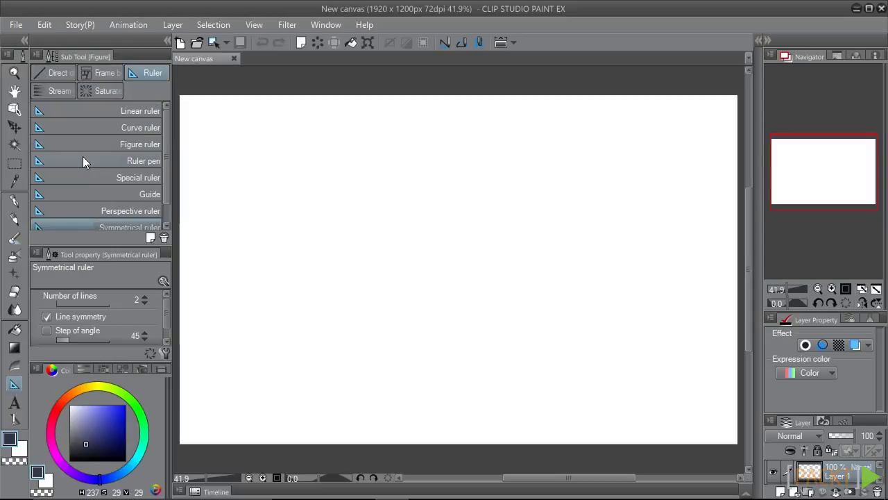
left_click(90, 111)
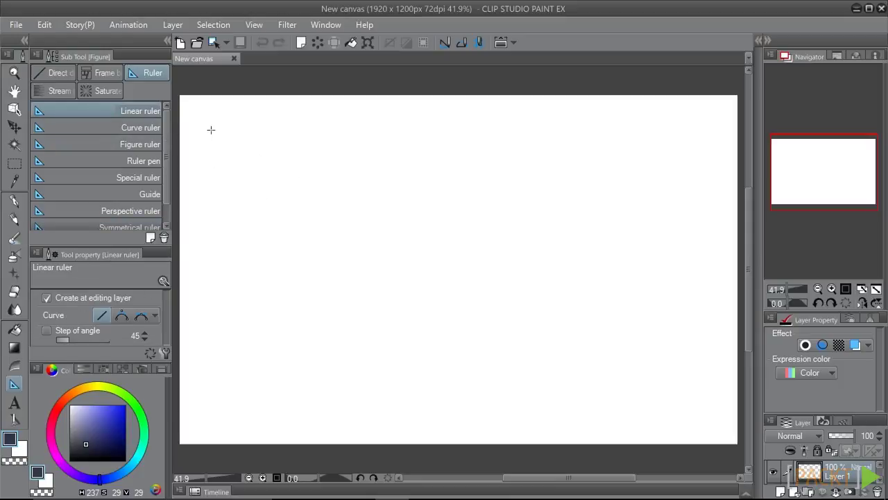
left_click_drag(209, 129, 673, 142)
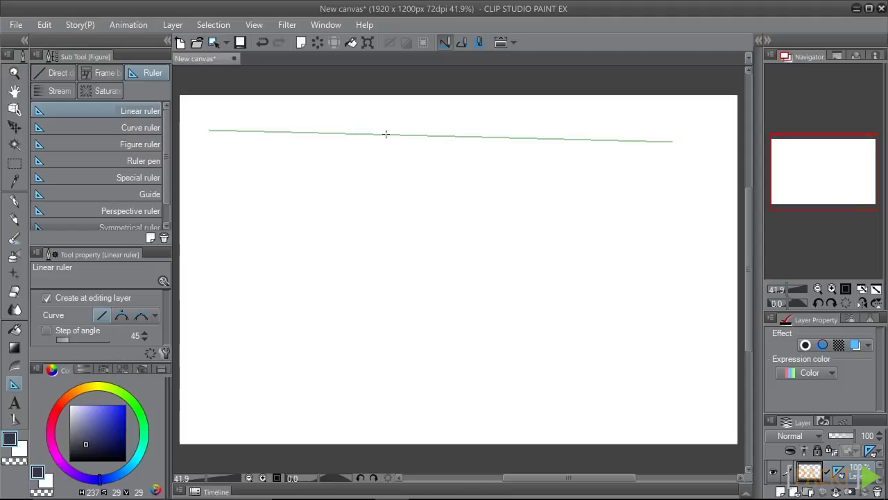
Trace an Expressive brush stroke along the linear ruler, then test a freehand stroke.
left_click(17, 198)
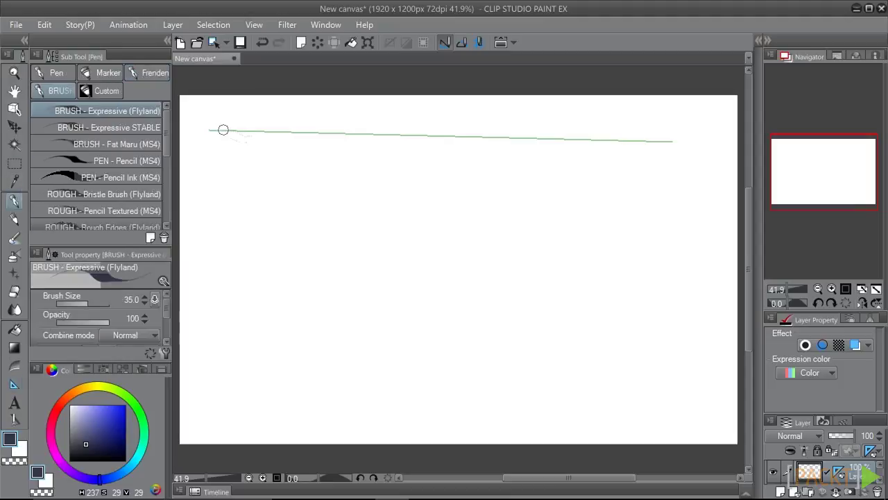
mouse_move(222, 129)
left_mouse_down()
mouse_move(593, 176)
mouse_move(687, 292)
left_mouse_up()
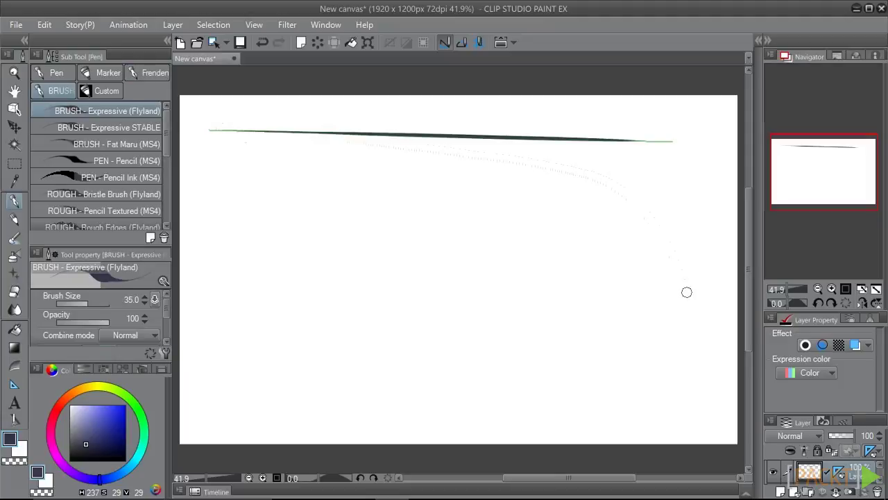
mouse_move(342, 285)
left_mouse_down()
mouse_move(319, 183)
mouse_move(349, 184)
mouse_move(357, 197)
left_mouse_up()
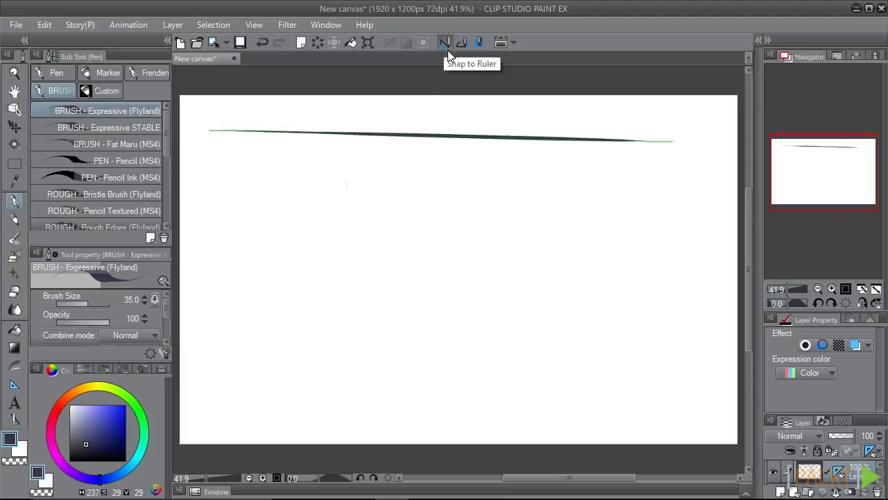
Enable Snap to Ruler and select the Curve ruler sub tool.
left_click(447, 46)
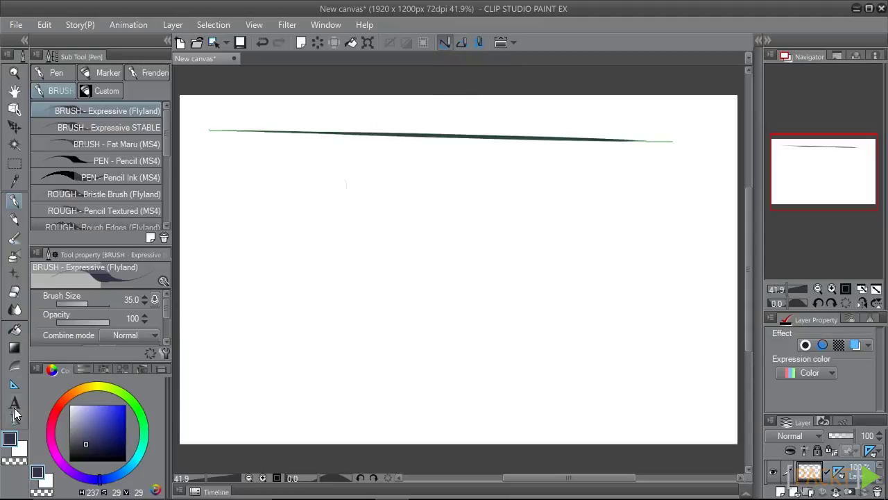
left_click(14, 384)
left_click(139, 127)
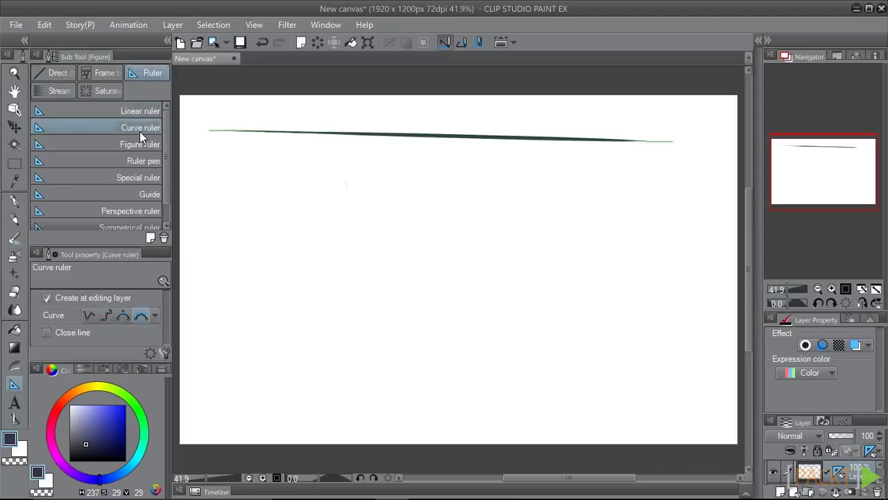
Draw a three-segment zigzag curve ruler using the Straight line curve type.
left_click(90, 318)
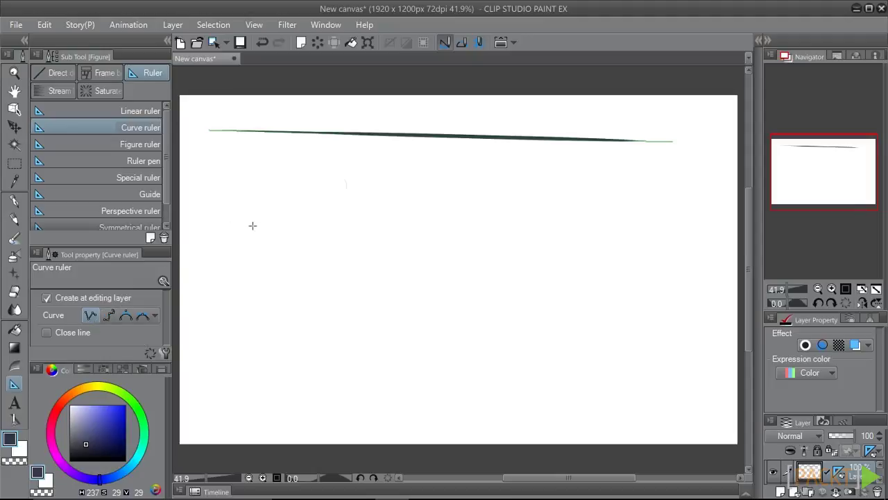
left_click(219, 181)
left_click(229, 277)
left_click(281, 197)
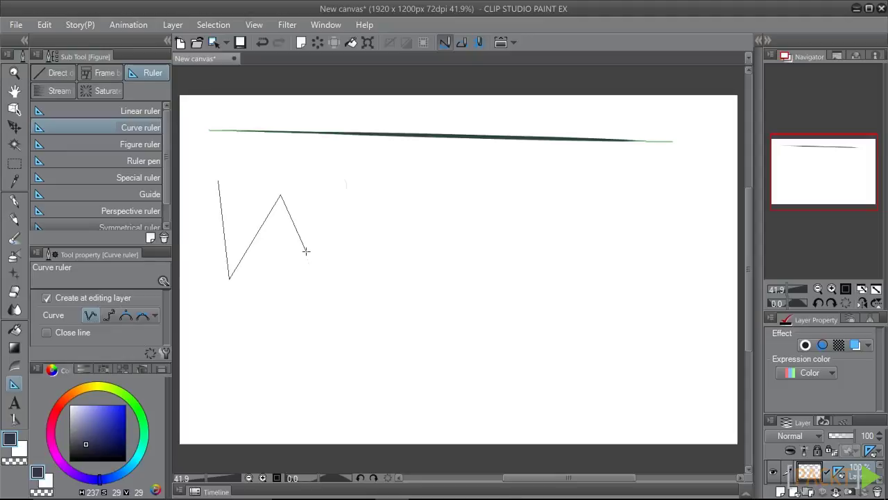
double_click(307, 264)
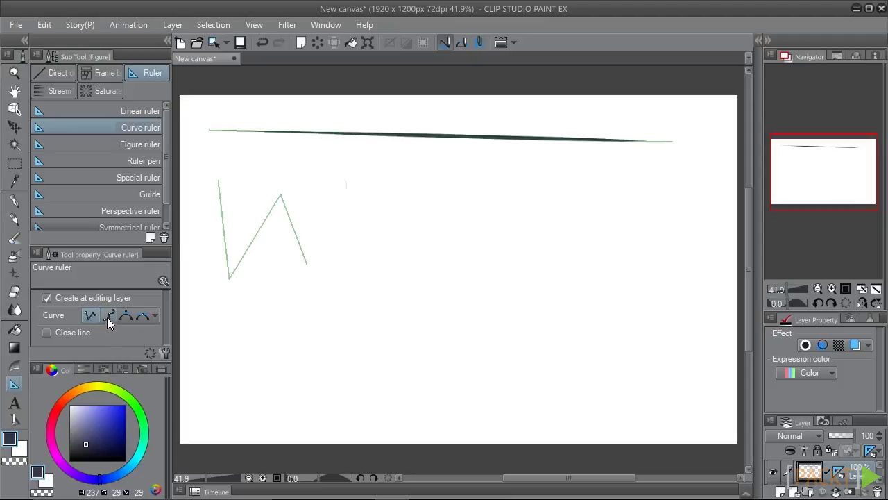
Draw a four-point S-shaped Spline curve ruler beside the zigzag ruler.
left_click(108, 318)
left_click(333, 180)
left_click(406, 208)
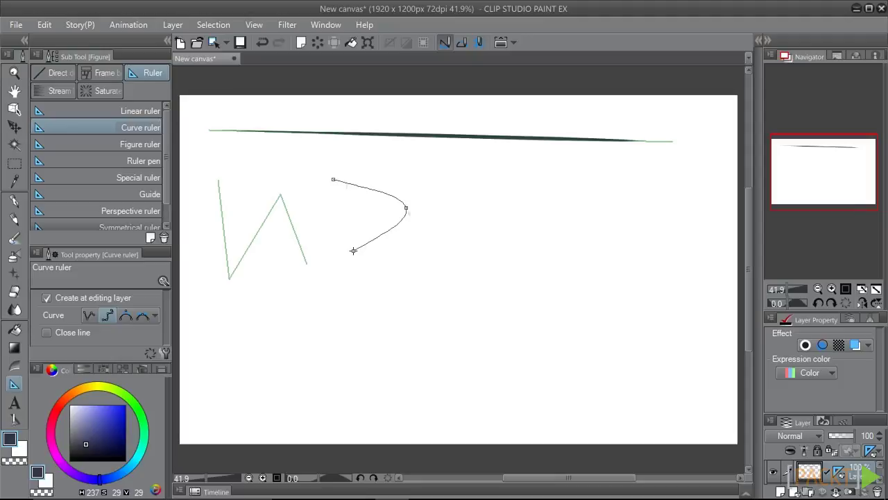
left_click(353, 250)
double_click(406, 281)
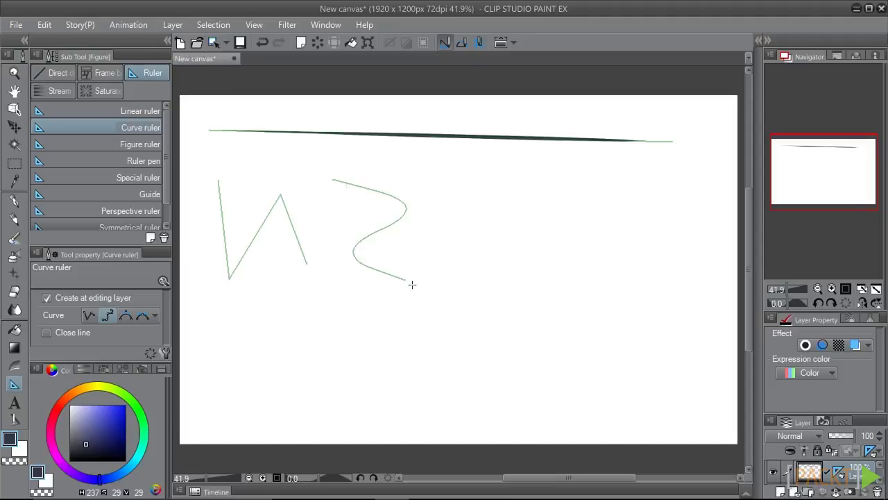
Draw a bowed arc curve ruler with the Quadratic Bezier curve type.
left_click(125, 317)
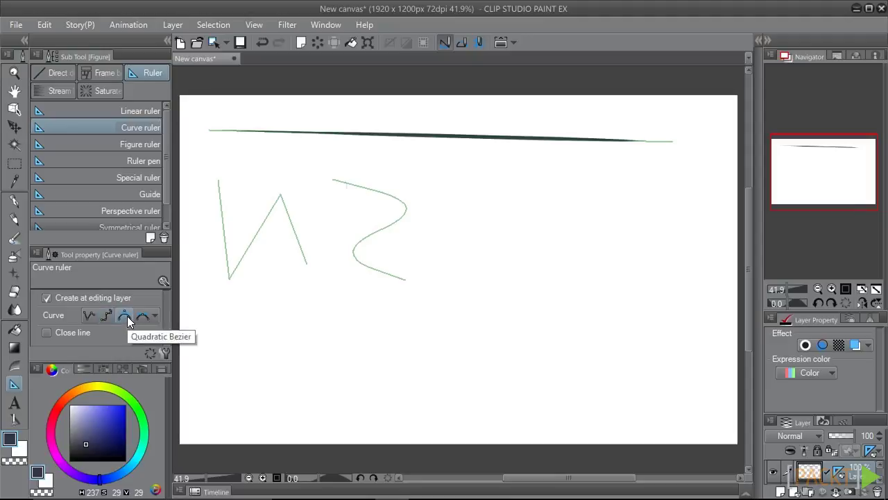
left_click(483, 187)
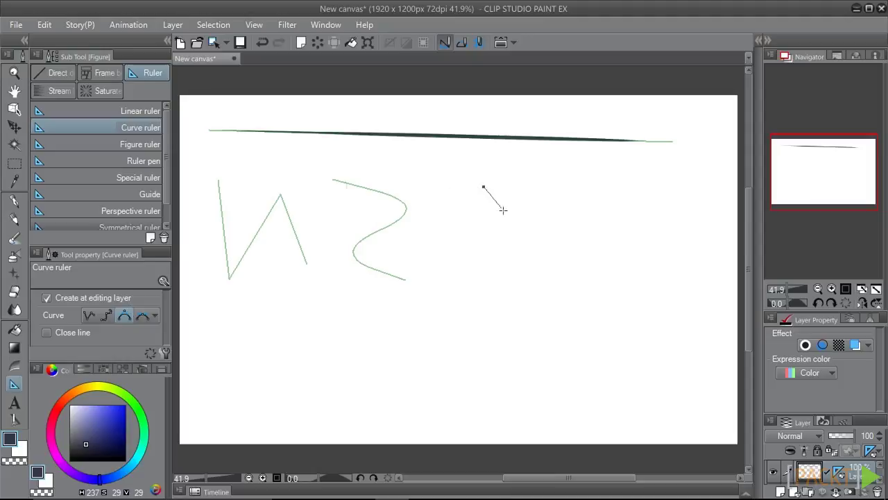
left_click(530, 238)
double_click(482, 264)
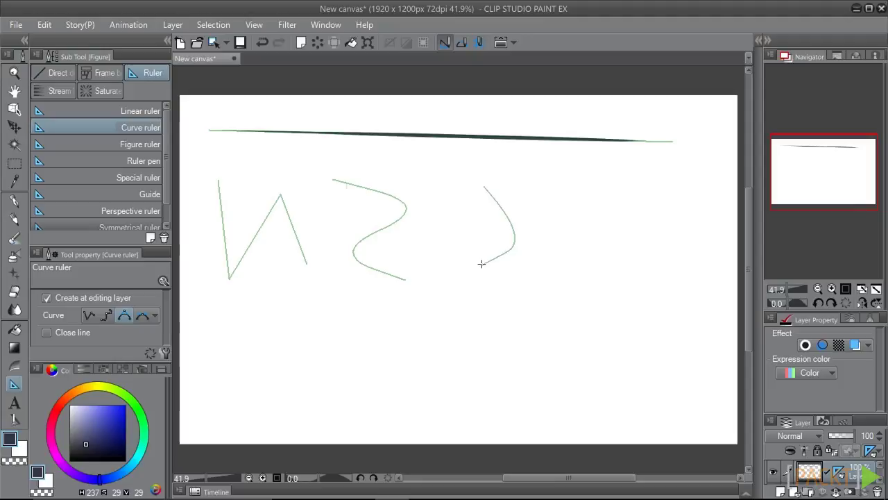
Draw a hooked Cubic Bezier curve ruler on the right, bending its last anchor's handle.
left_click(142, 317)
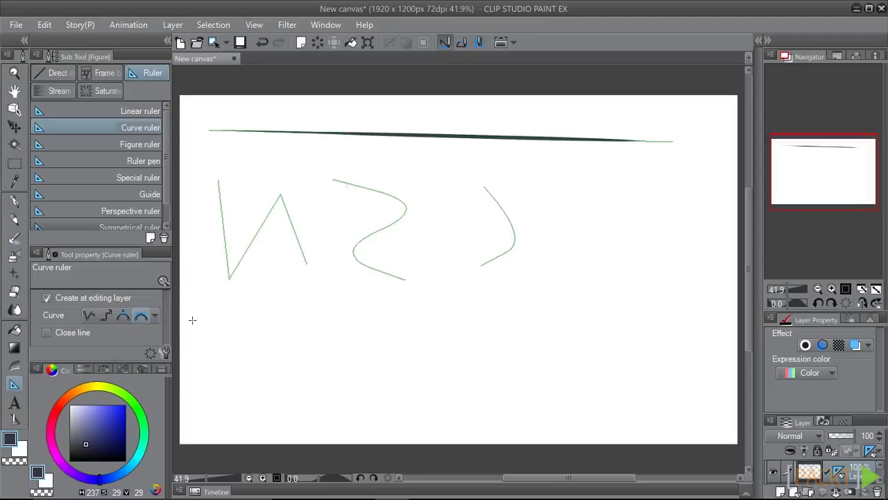
left_click(544, 182)
left_click(608, 223)
left_click_drag(552, 242, 545, 281)
key("Return")
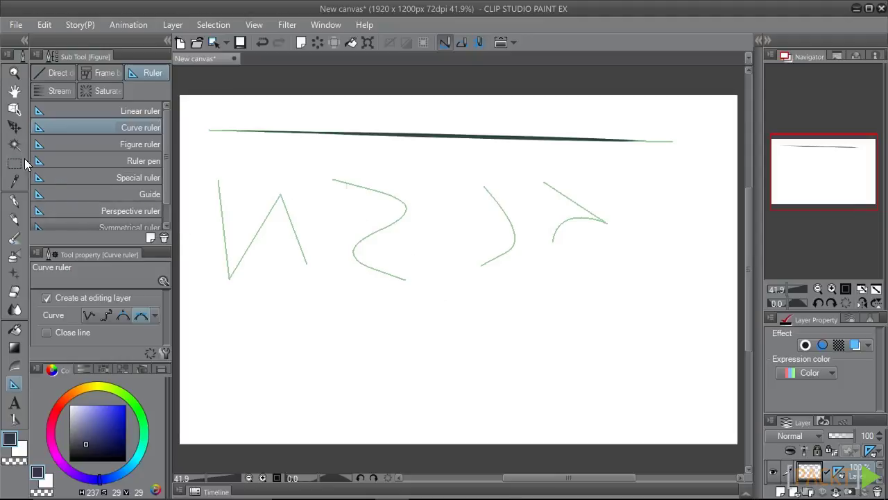
Raise the S-shaped ruler's upper control point with the Object tool, then return to the ruler tool.
left_click(13, 109)
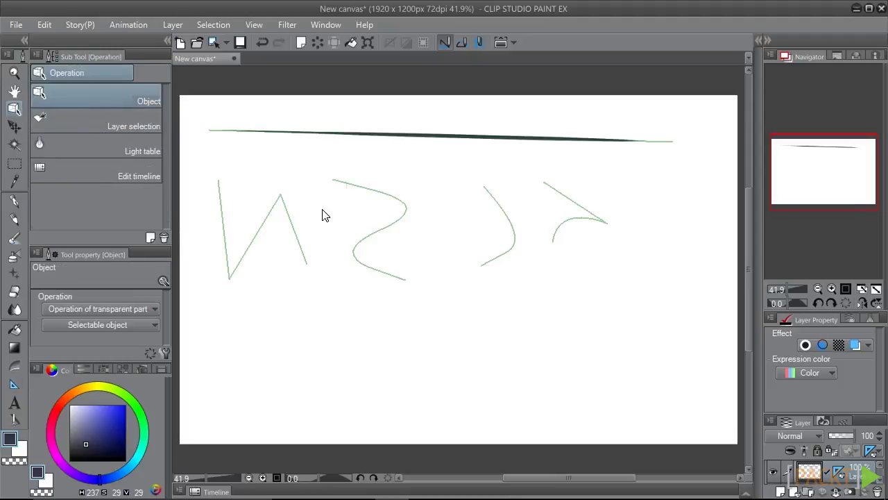
left_click(398, 204)
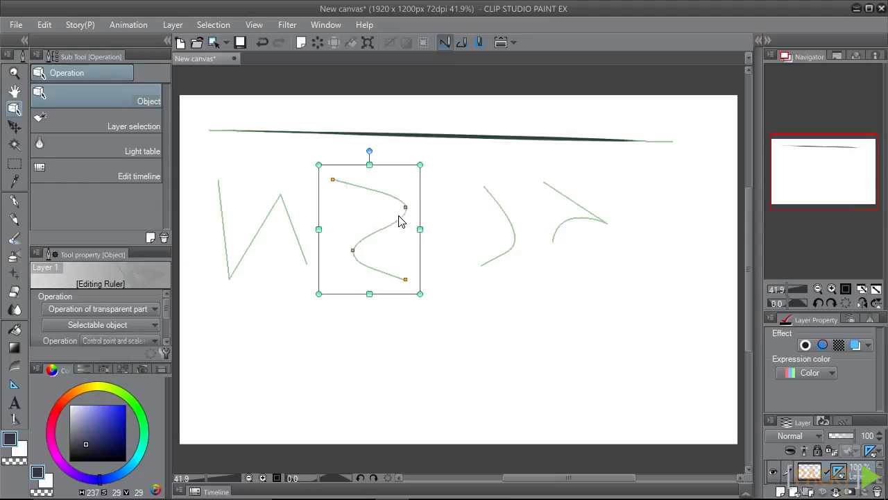
left_click_drag(405, 206, 404, 198)
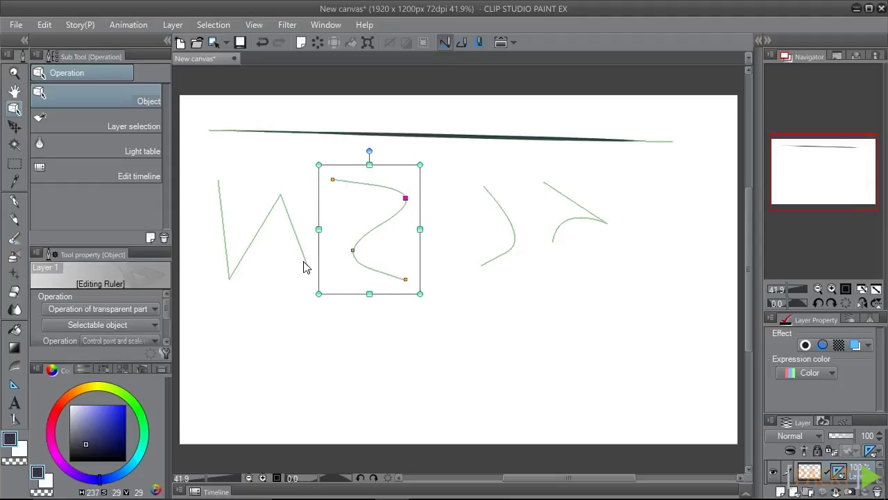
key("u")
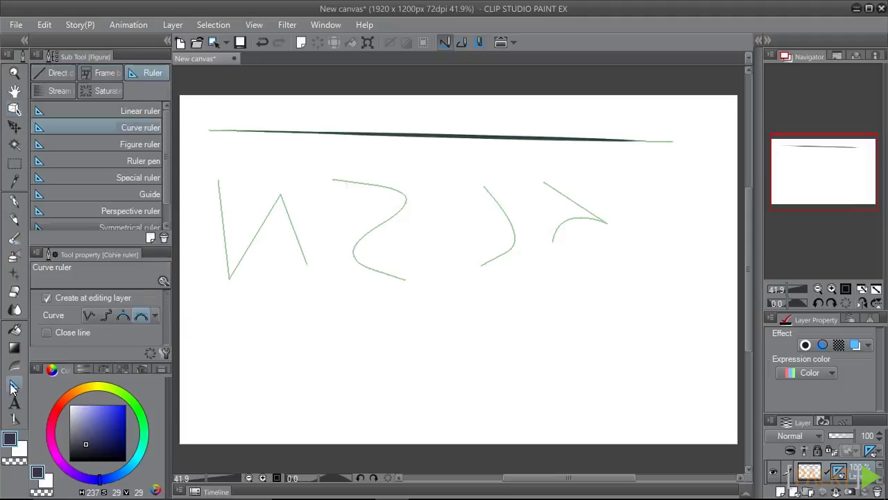
Draw a slightly tilted rectangle Figure ruler square at lower left and enlarge the Tool property panel.
left_click(114, 144)
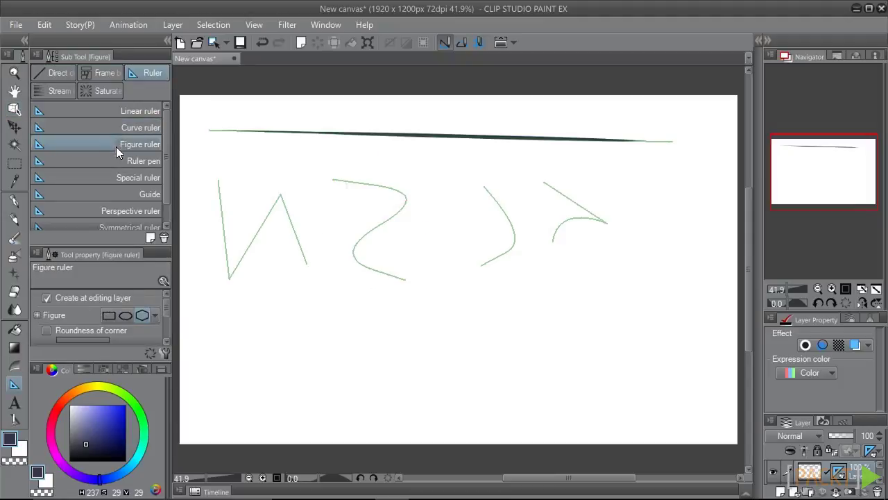
left_click(108, 315)
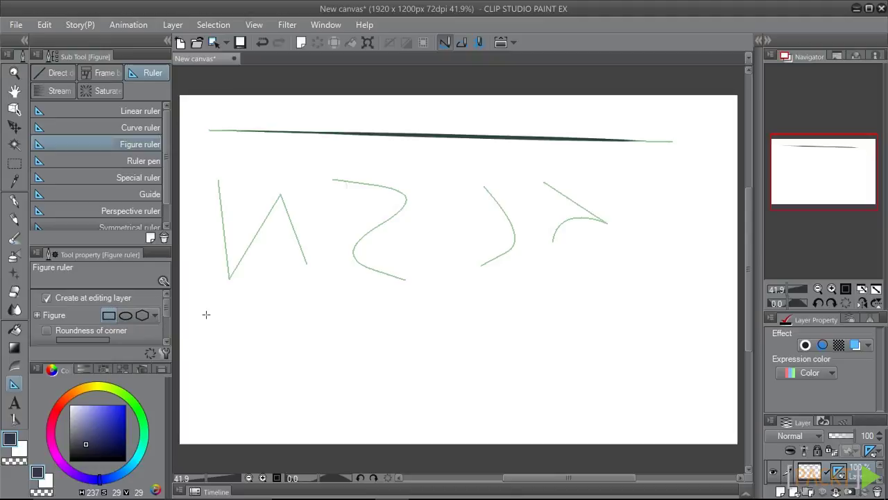
left_click_drag(206, 314, 299, 388)
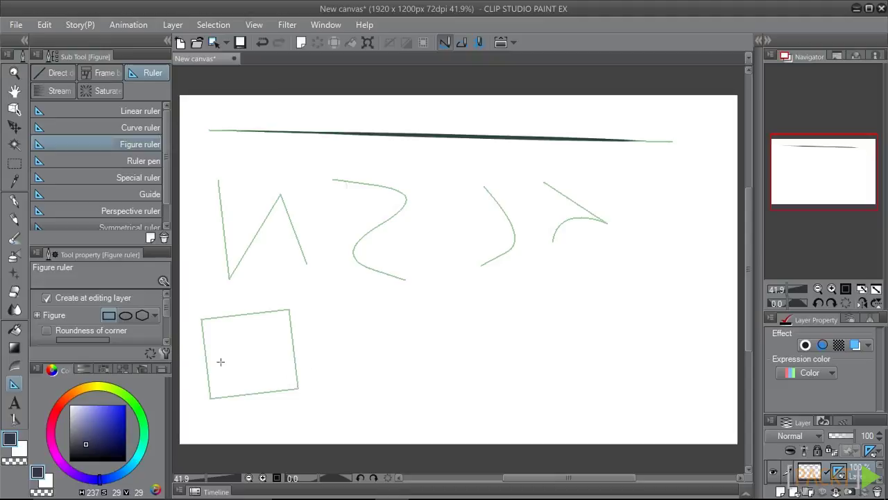
left_click_drag(91, 359, 115, 389)
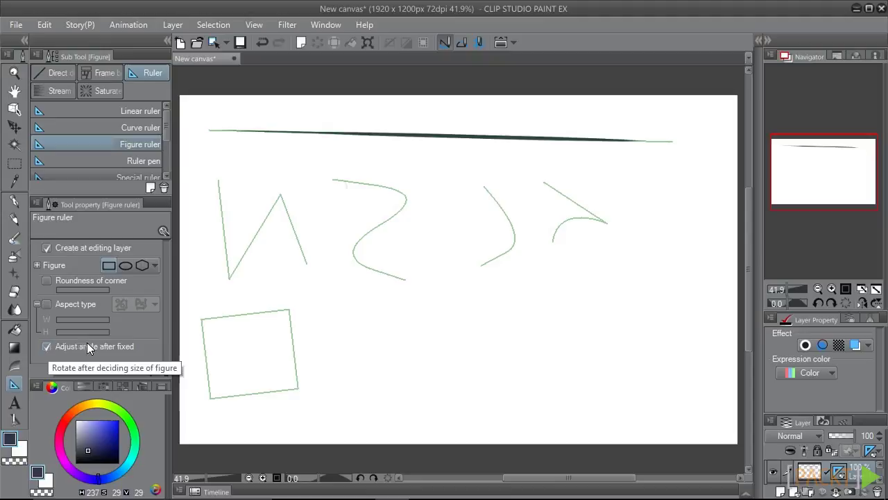
Draw an ellipse Figure ruler circle beside the square, then set the figure type to Polygon.
left_click(125, 265)
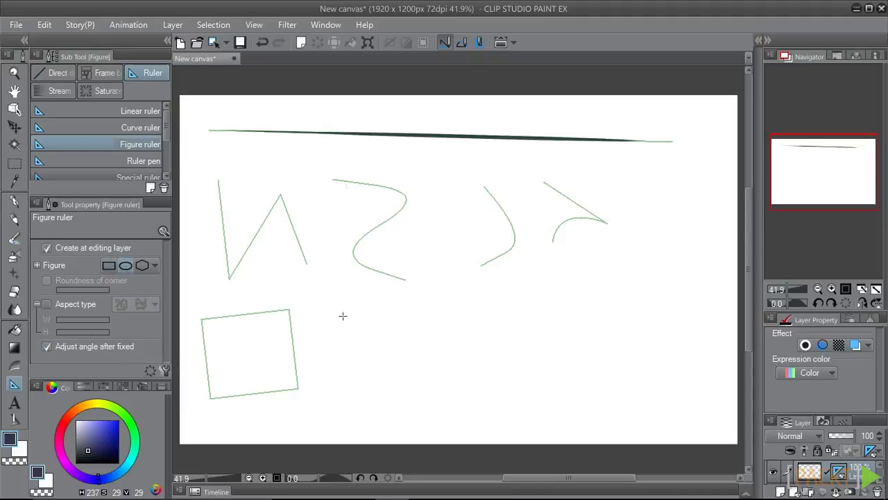
left_click_drag(343, 316, 430, 400)
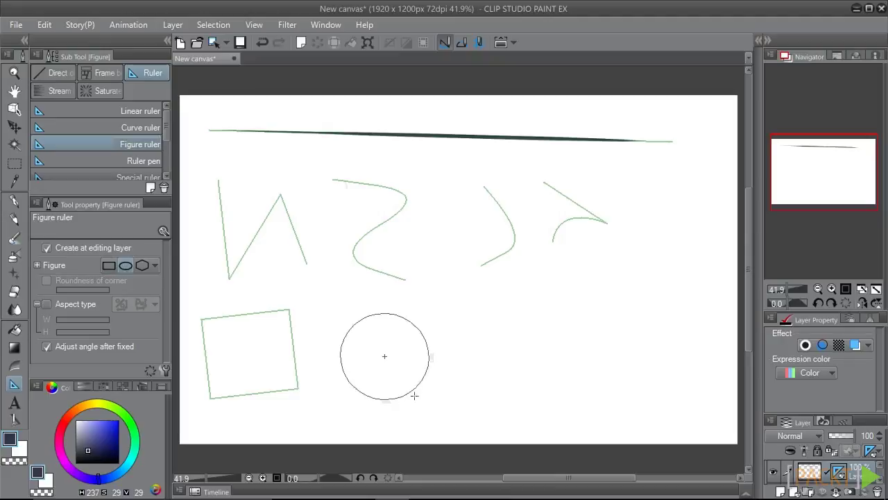
left_click(416, 394)
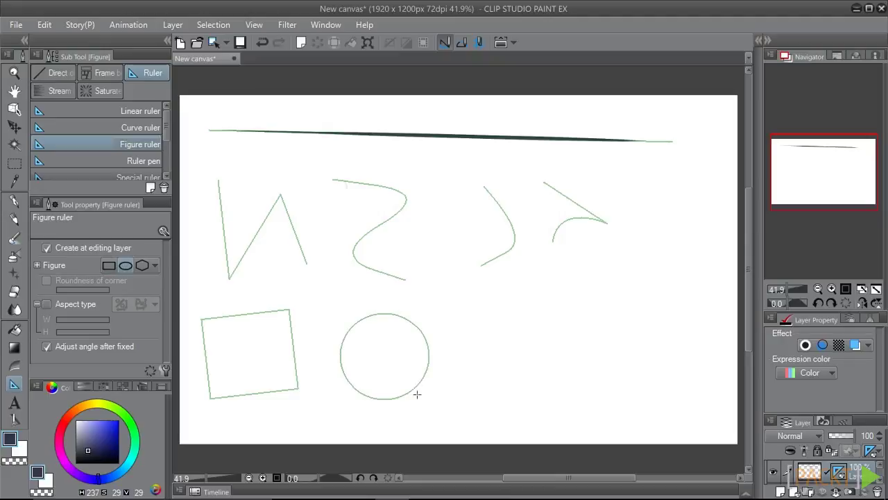
left_click(138, 269)
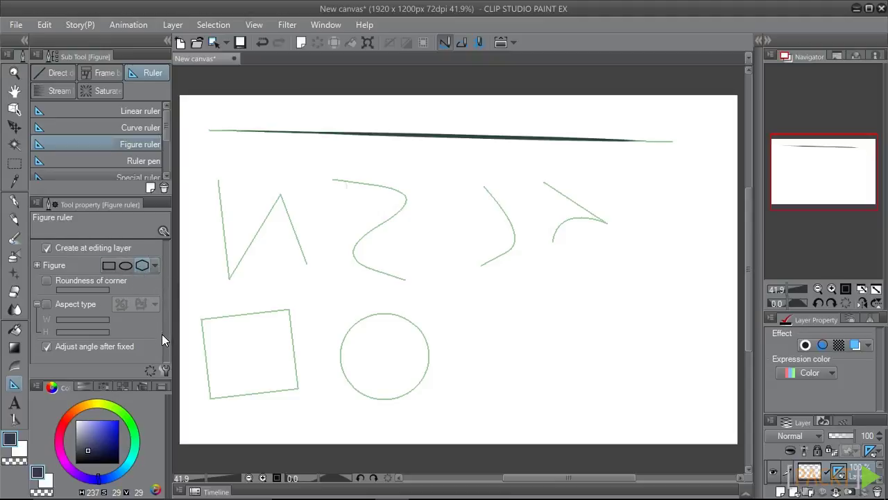
In Sub Tool Detail's Figure settings, set 6 vertices and draw a hexagon ruler right of the circle.
left_click(164, 369)
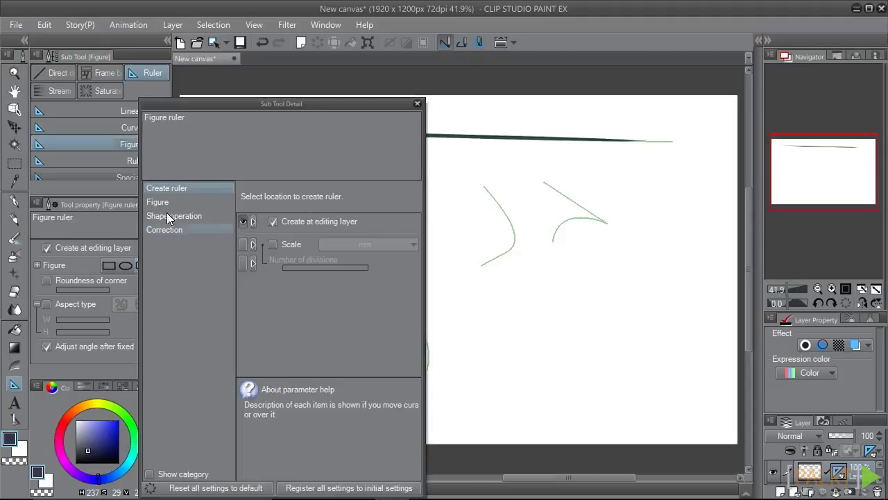
left_click_drag(186, 104, 83, 54)
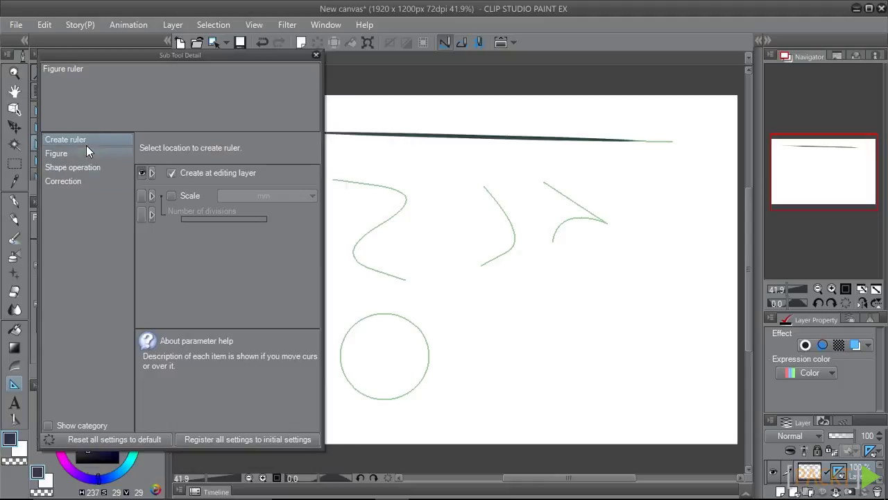
left_click(64, 154)
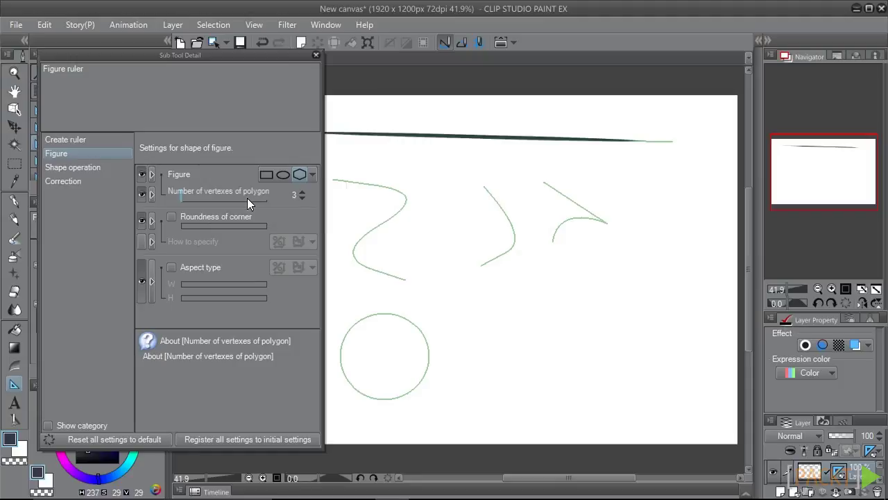
left_click(302, 192)
left_click_drag(465, 311, 549, 401)
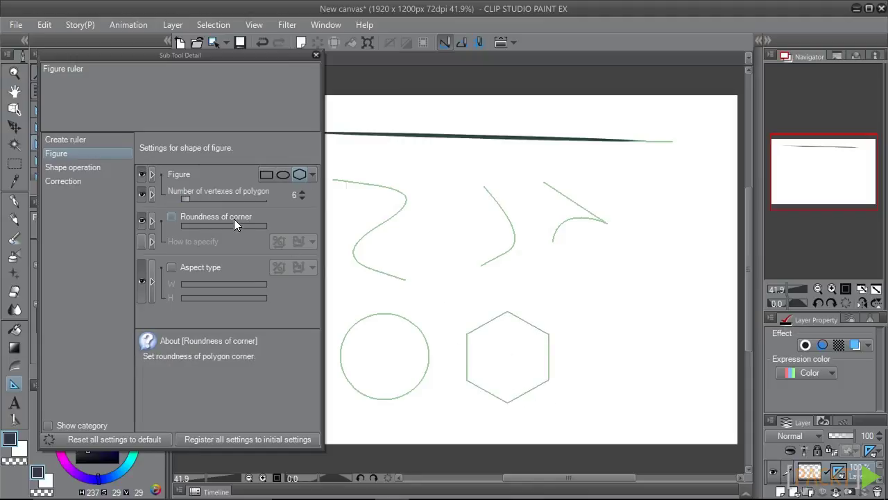
Draw a 3-vertex triangle ruler at the right and a small 14-vertex ruler between circle and hexagon.
left_click(304, 199)
left_click(304, 199)
left_click(303, 199)
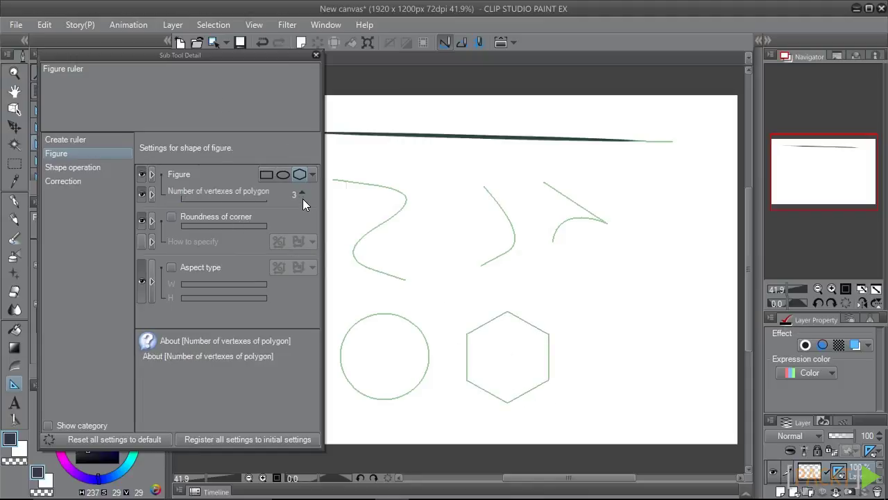
left_click_drag(585, 289, 692, 397)
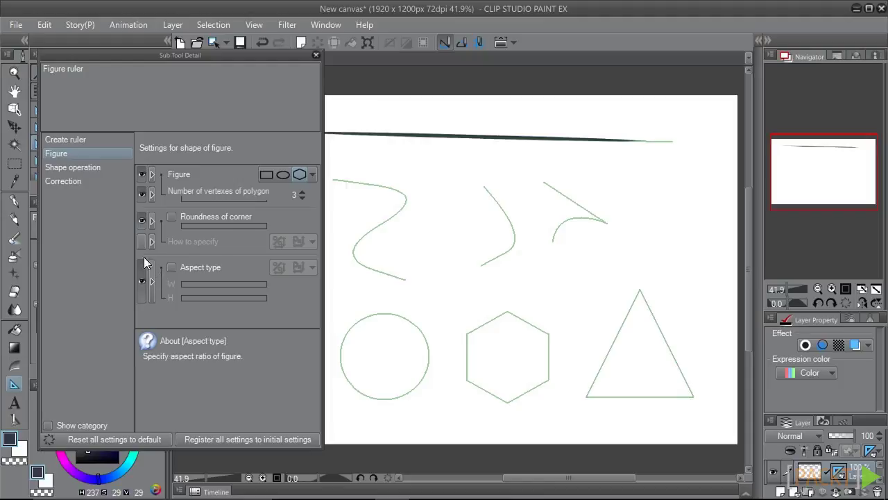
left_click_drag(206, 199, 214, 200)
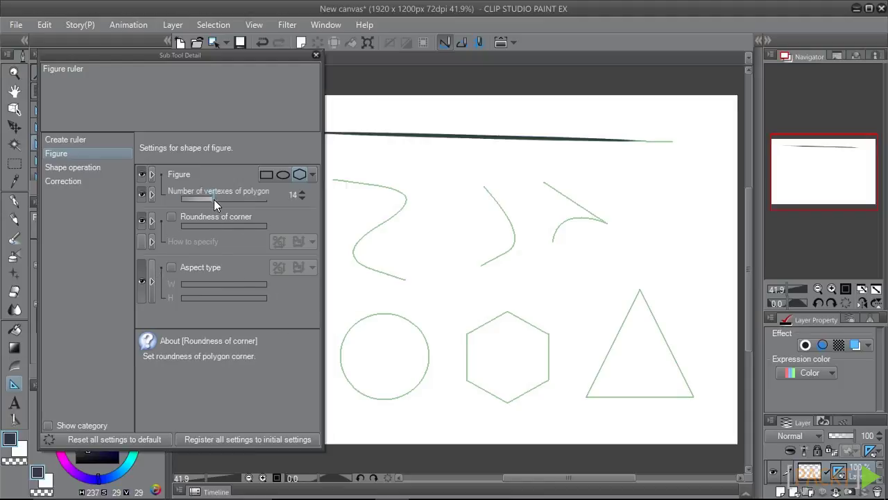
left_click_drag(434, 257, 482, 303)
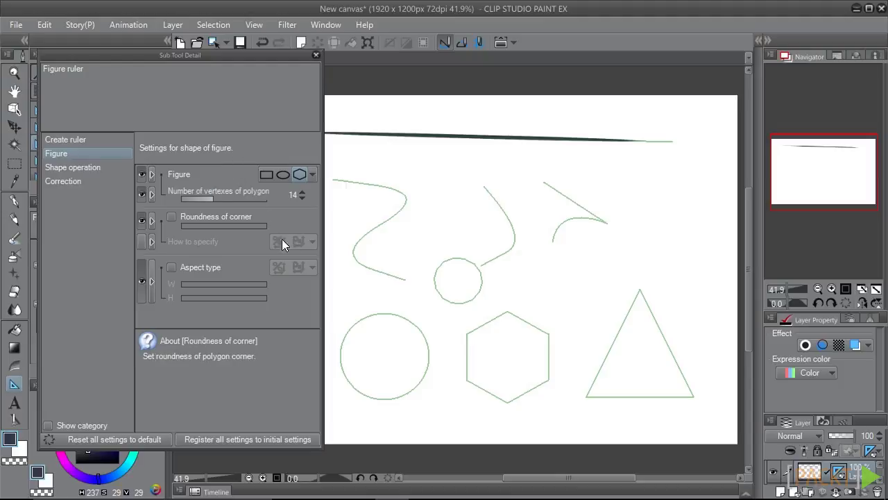
Close Sub Tool Detail and draw a wavy star-shaped and a looped letter-shaped ruler with the Ruler pen.
left_click(316, 54)
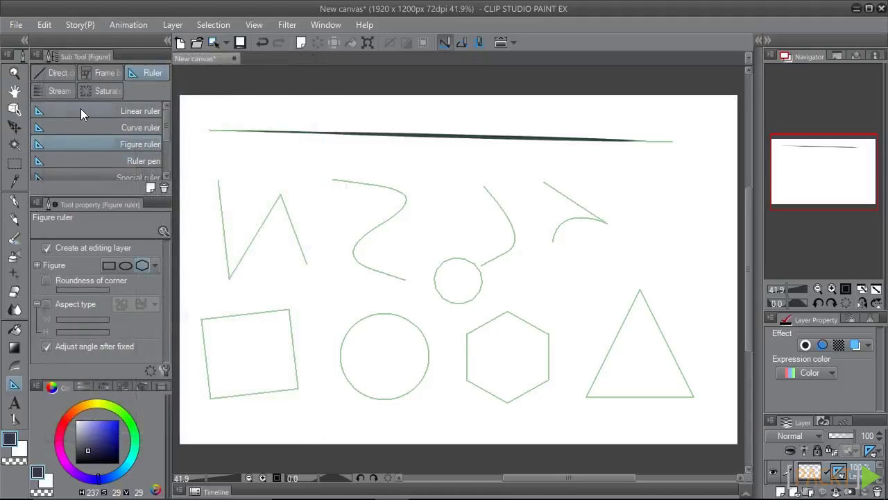
left_click(97, 161)
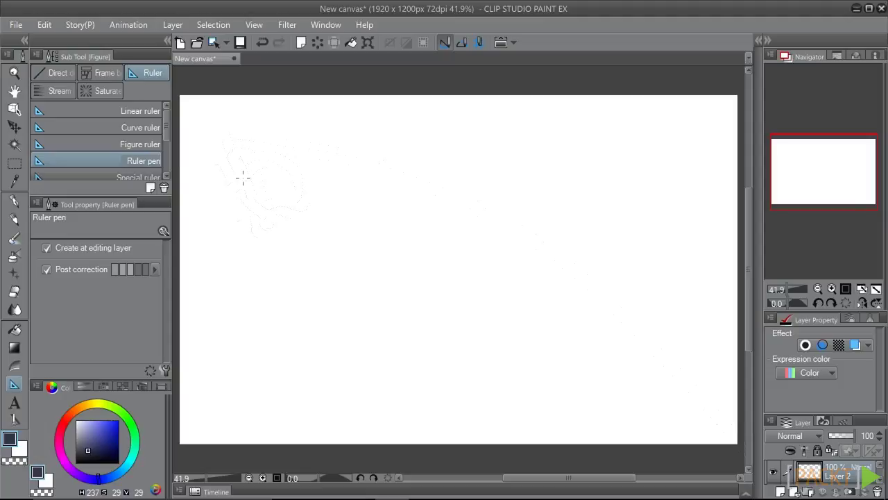
mouse_move(229, 192)
left_mouse_down()
mouse_move(284, 178)
mouse_move(272, 147)
mouse_move(303, 125)
mouse_move(319, 162)
mouse_move(377, 169)
mouse_move(348, 222)
mouse_move(368, 255)
mouse_move(329, 265)
mouse_move(298, 233)
mouse_move(279, 262)
mouse_move(227, 189)
left_mouse_up()
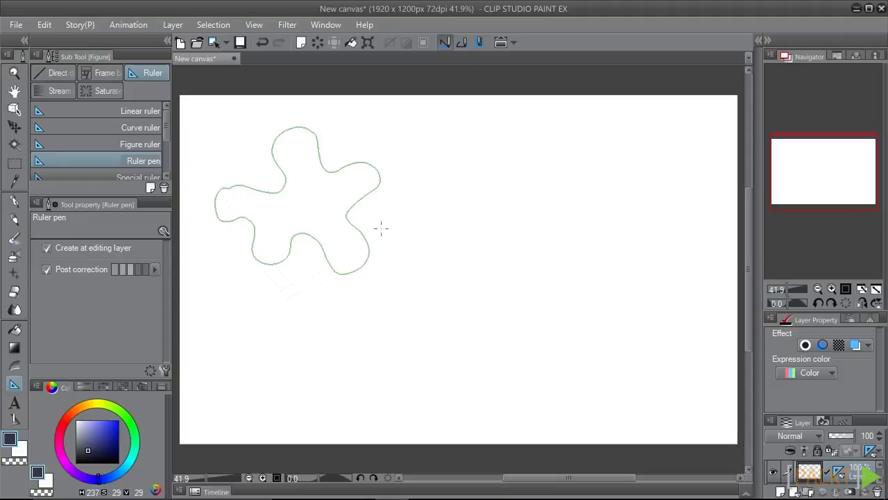
mouse_move(479, 136)
left_mouse_down()
mouse_move(433, 195)
mouse_move(461, 208)
mouse_move(478, 147)
mouse_move(476, 172)
mouse_move(508, 206)
left_mouse_up()
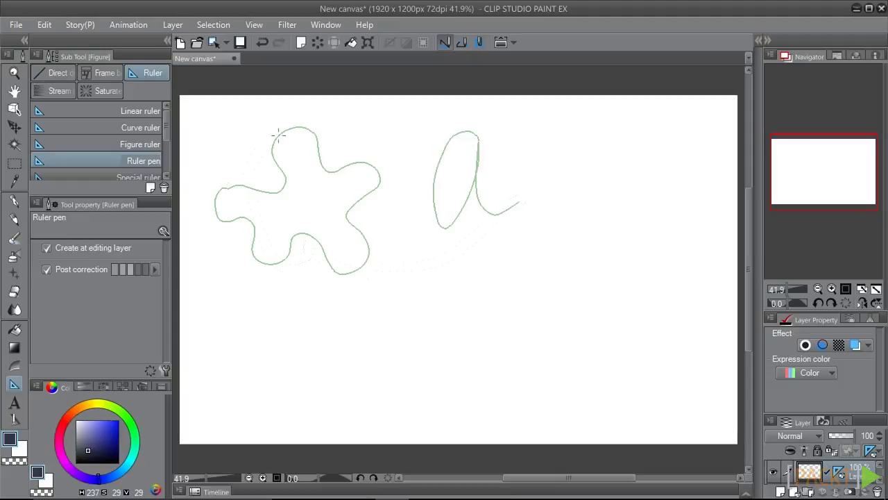
Switch to the brush and trace a stroke along the star ruler's edge.
key("p")
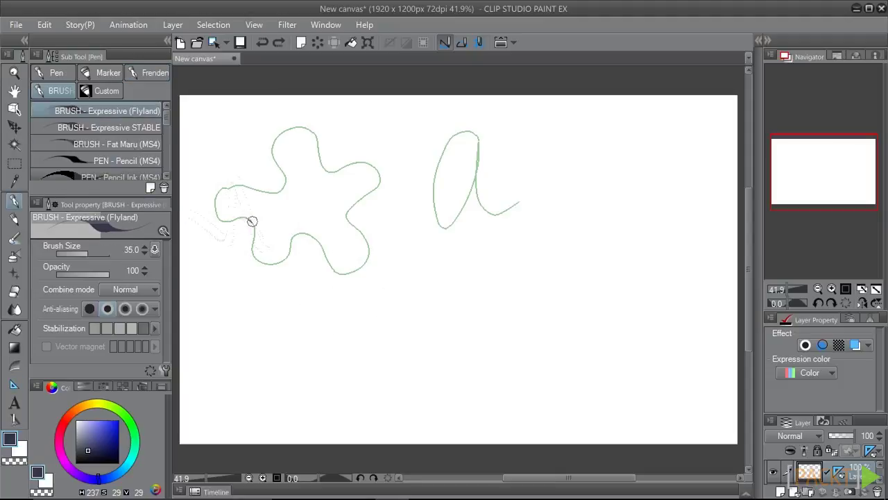
mouse_move(249, 221)
left_mouse_down()
mouse_move(251, 263)
mouse_move(269, 268)
mouse_move(296, 239)
mouse_move(316, 245)
mouse_move(343, 275)
mouse_move(372, 259)
mouse_move(353, 224)
mouse_move(384, 174)
mouse_move(324, 172)
mouse_move(316, 136)
left_mouse_up()
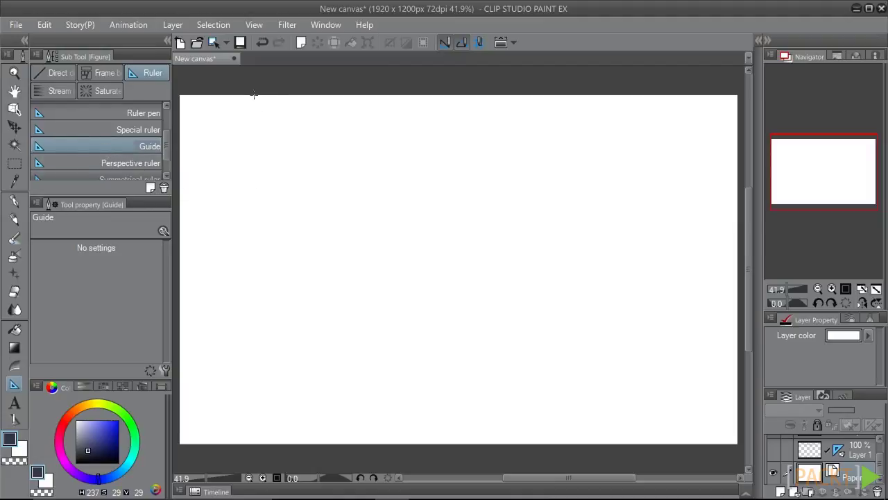
Add a vertical guide near the left edge and two horizontal guides, lower and higher.
left_click_drag(256, 87, 264, 430)
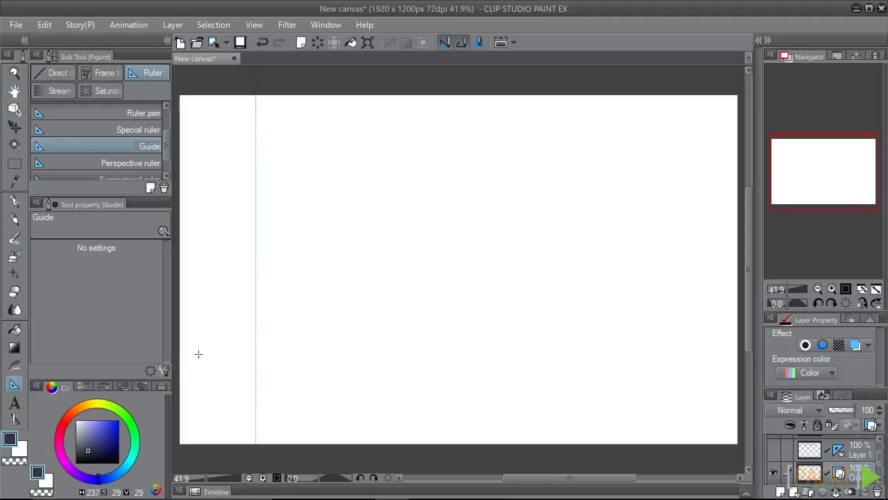
left_click_drag(179, 358, 439, 384)
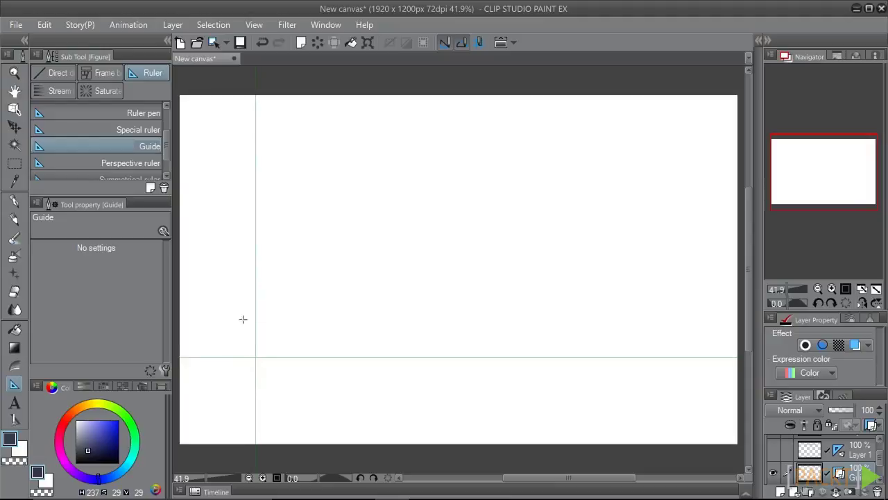
left_click_drag(190, 240, 482, 283)
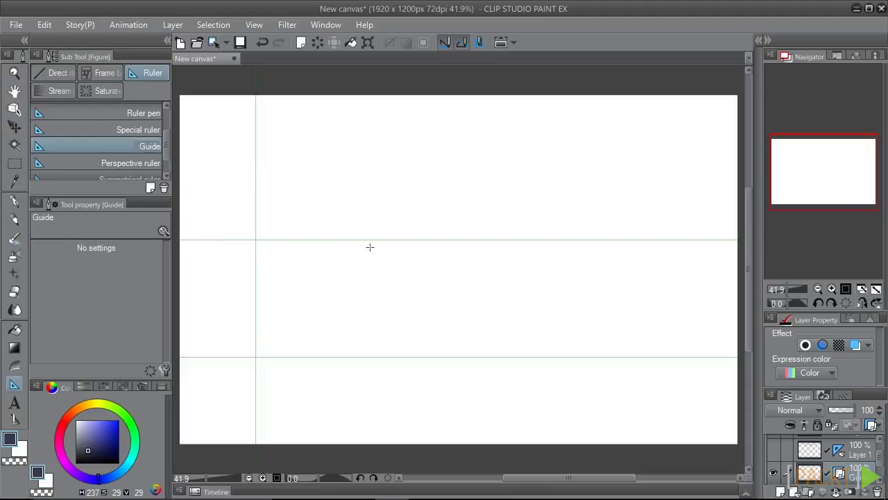
With the brush, draw straight strokes along the upper horizontal guide and down the vertical guide.
left_click(14, 201)
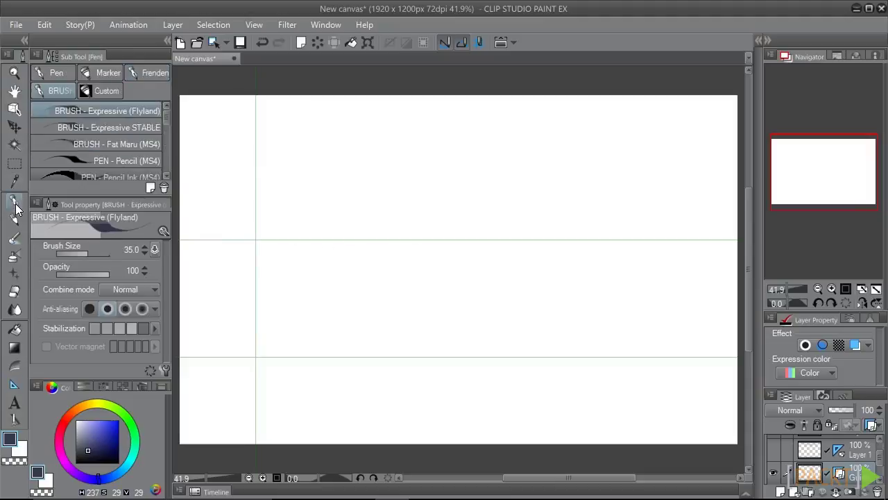
mouse_move(268, 239)
left_mouse_down()
mouse_move(369, 248)
mouse_move(483, 240)
mouse_move(590, 281)
left_mouse_up()
mouse_move(257, 135)
left_mouse_down()
mouse_move(256, 234)
mouse_move(275, 411)
left_mouse_up()
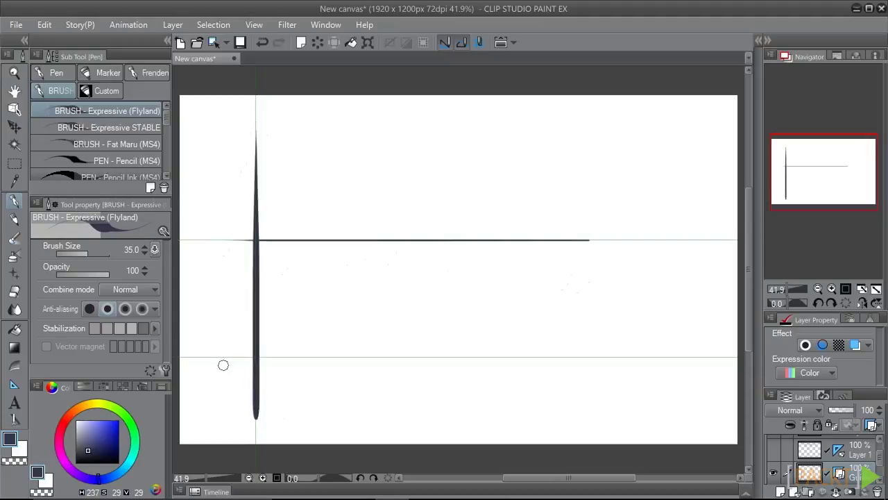